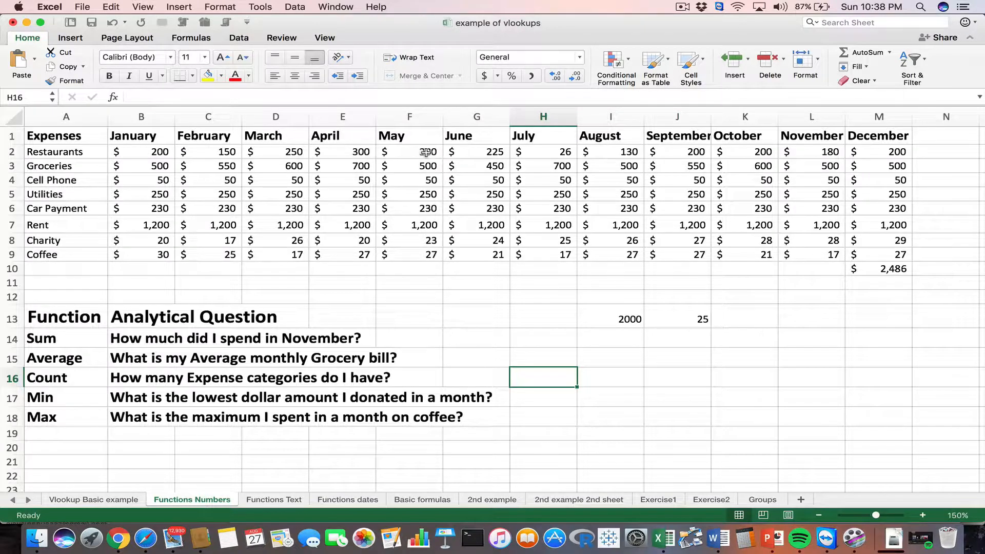
Step: Enter a formula in cell K13 that adds I13 and J13 using cell references
click(143, 153)
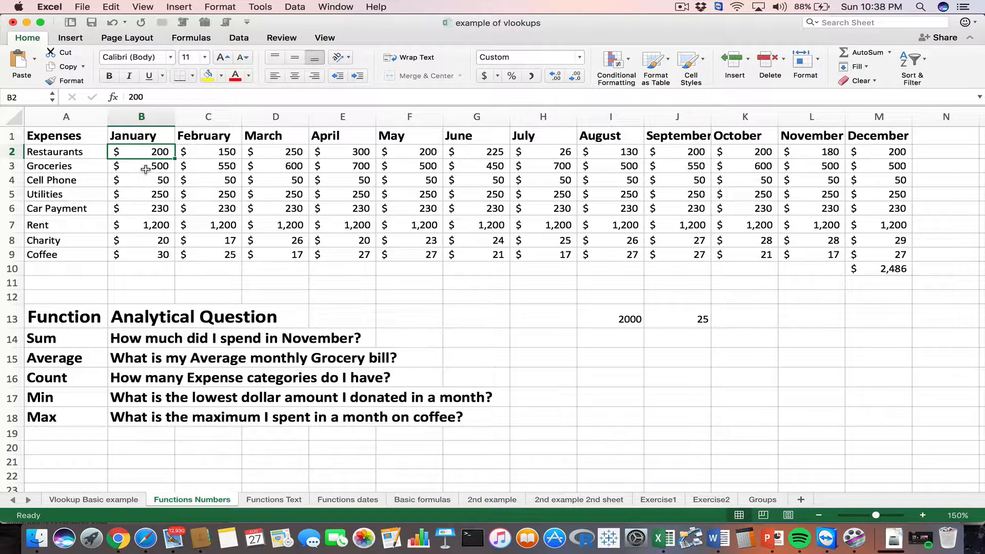
click(145, 167)
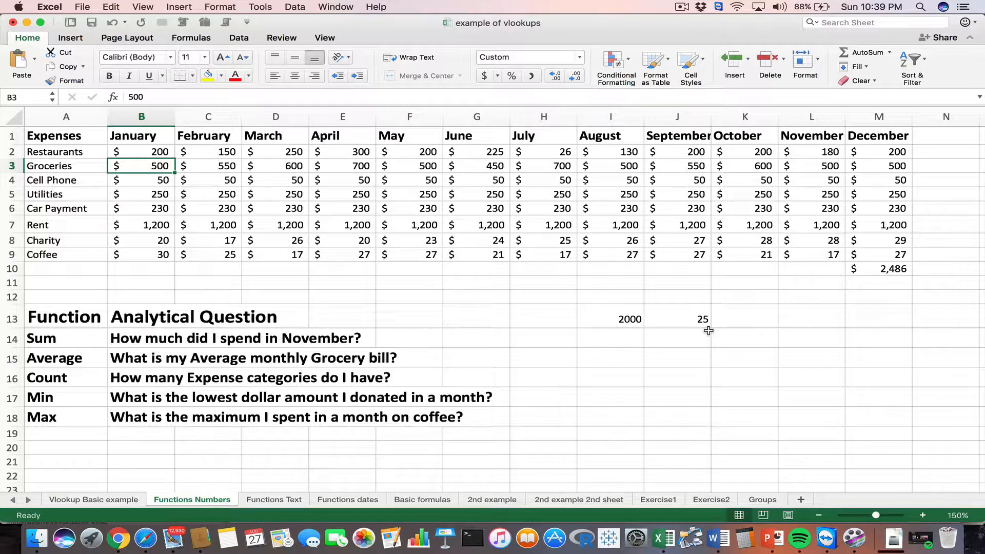
click(737, 319)
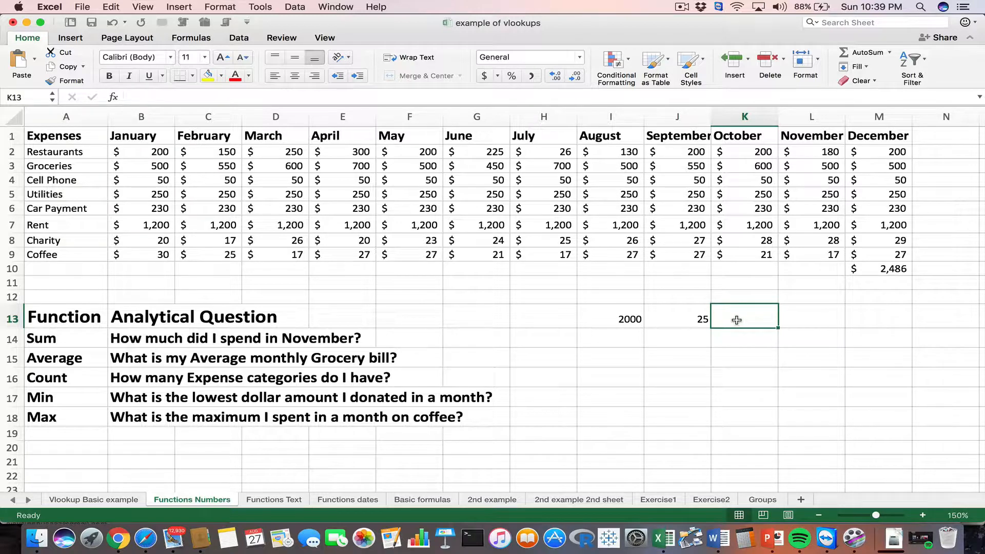
text(=)
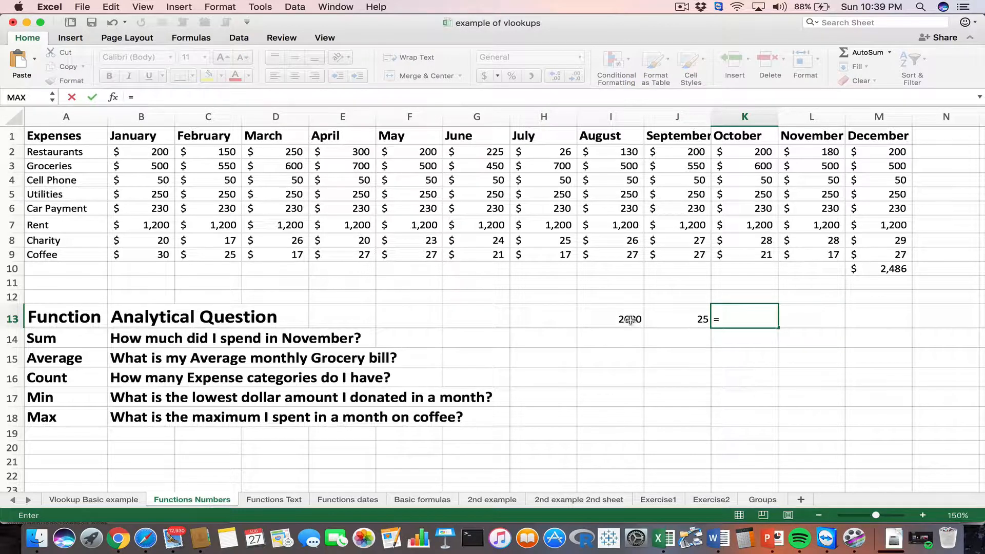
click(631, 319)
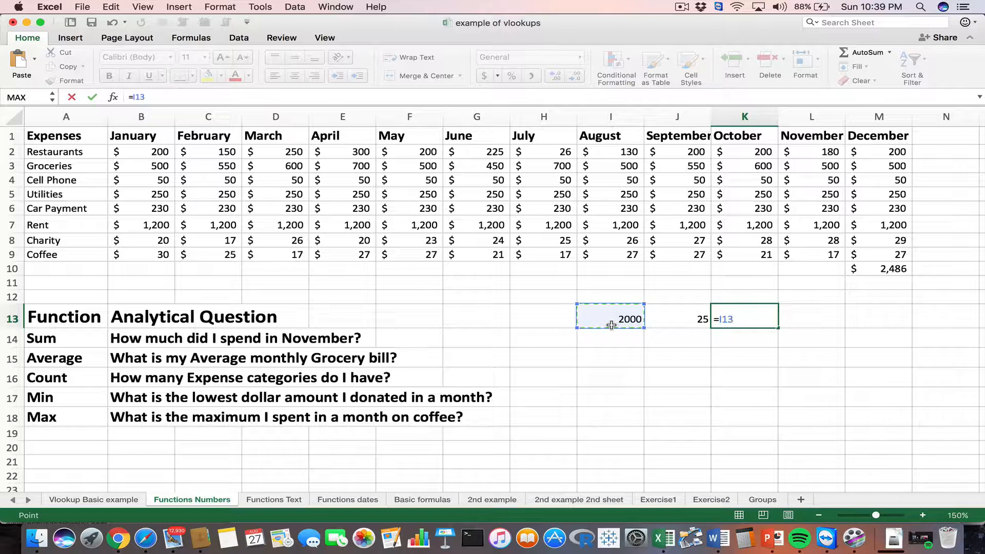
text(+)
click(684, 319)
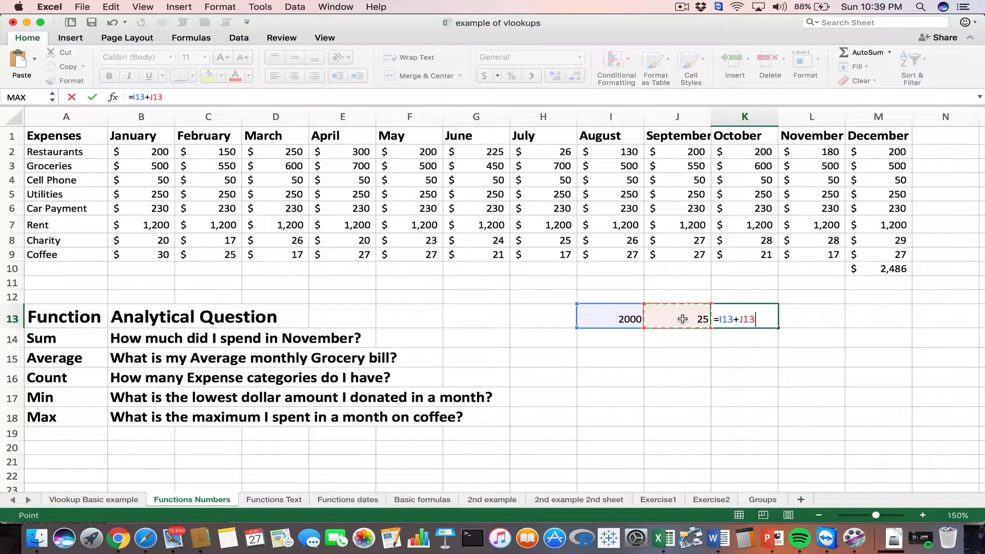
key(Return)
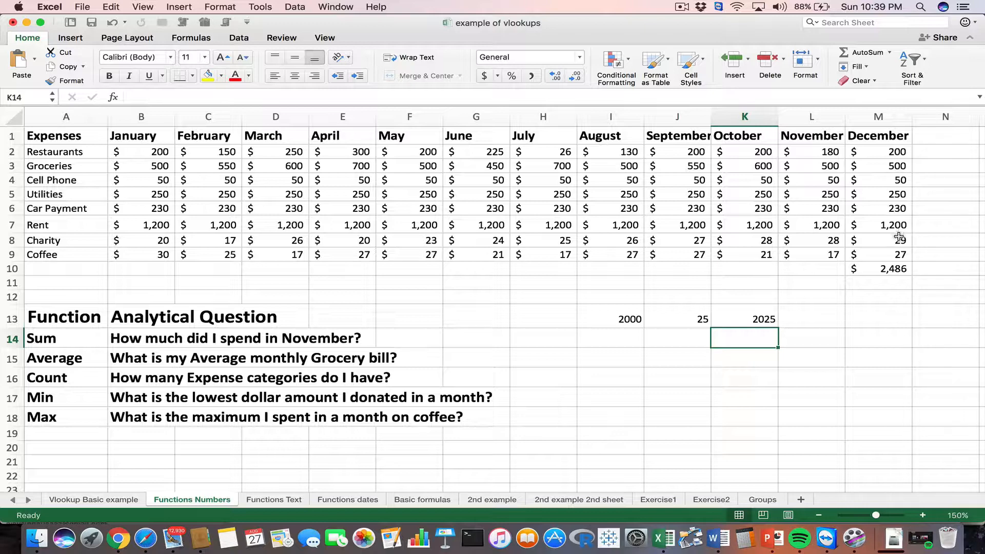
Step: Total the November expenses in cell L10 with the SUM function over L2:L9
click(894, 265)
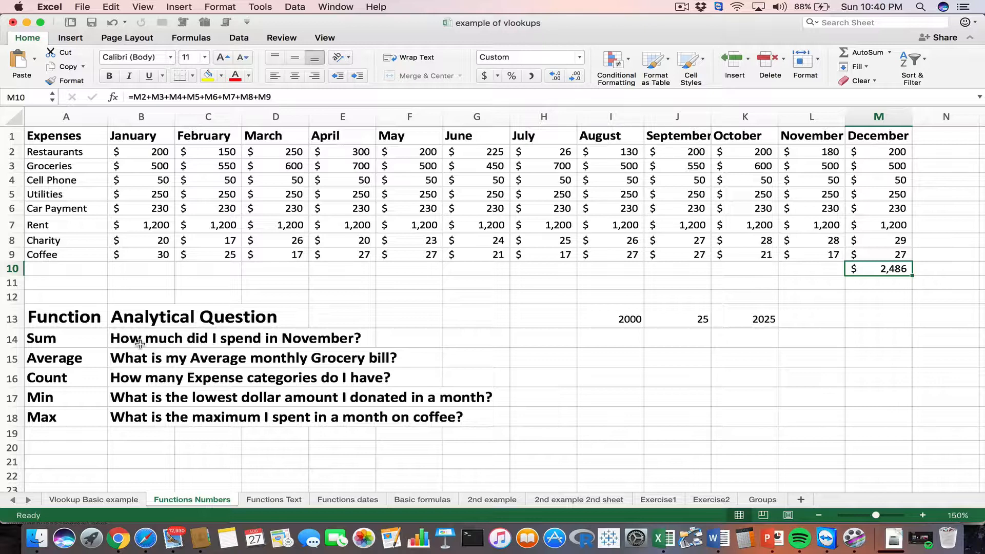
click(823, 123)
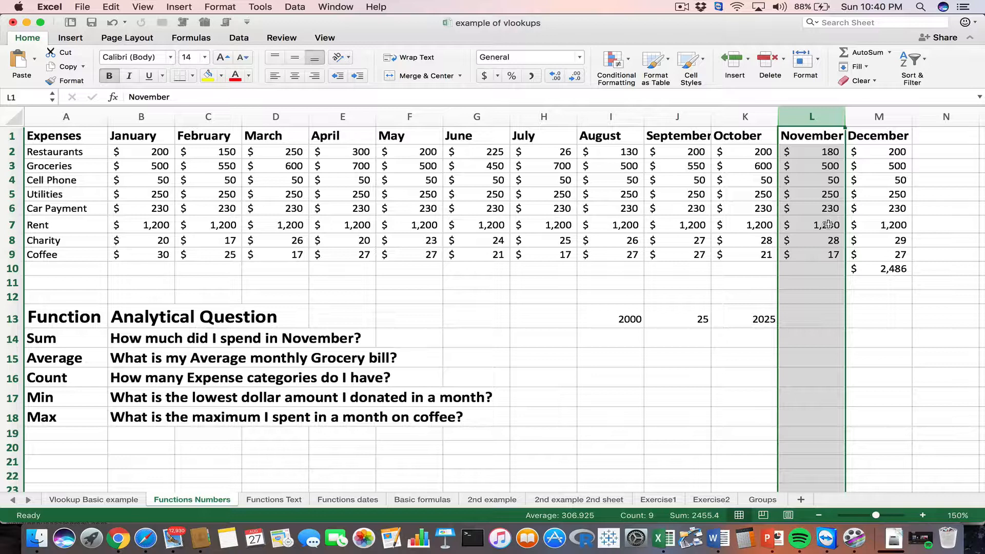
click(823, 266)
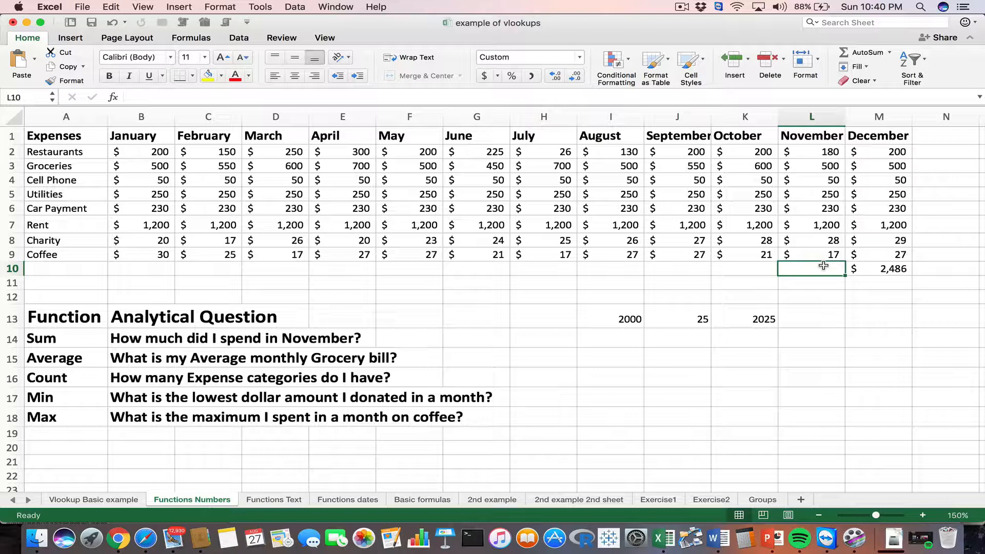
text(=)
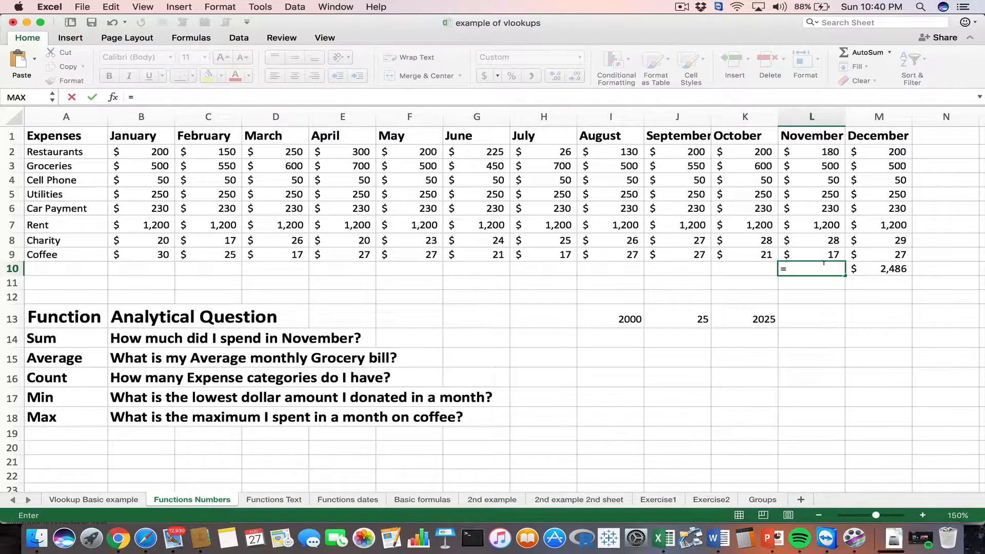
text(sum)
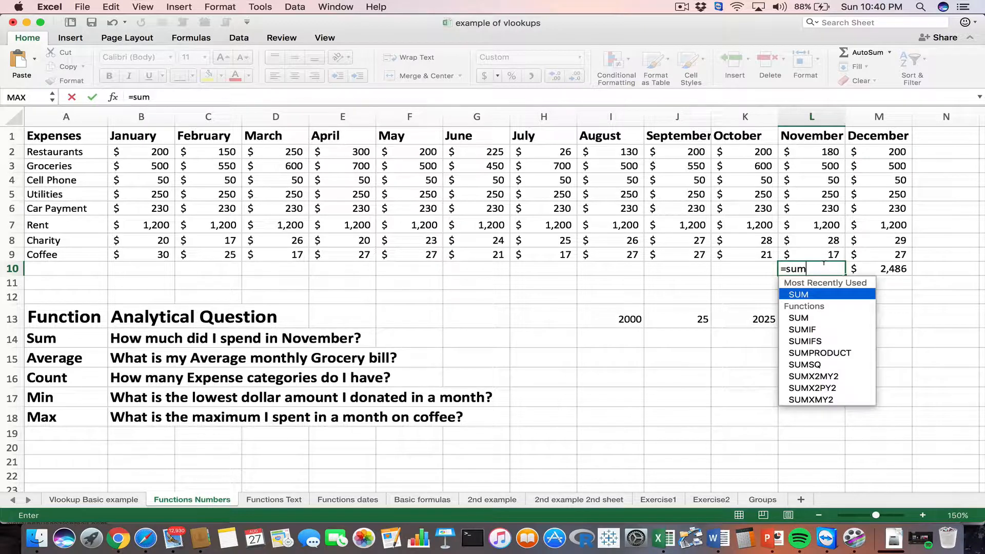
text(()
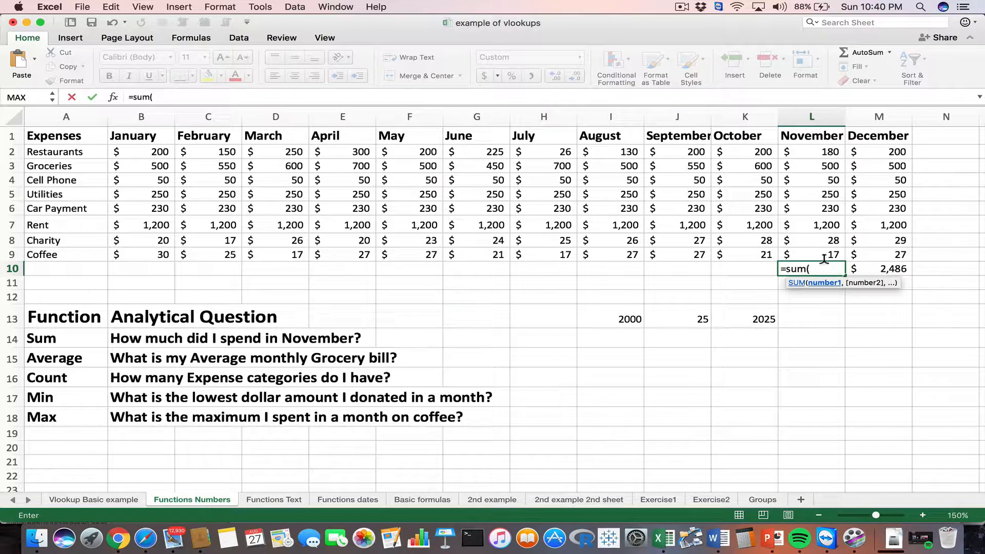
click(825, 150)
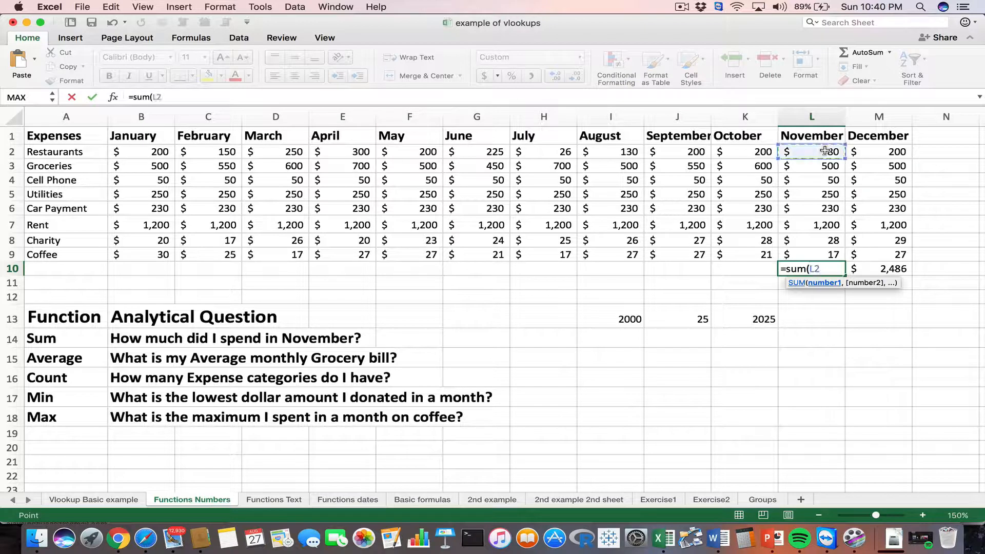
shift+click(826, 255)
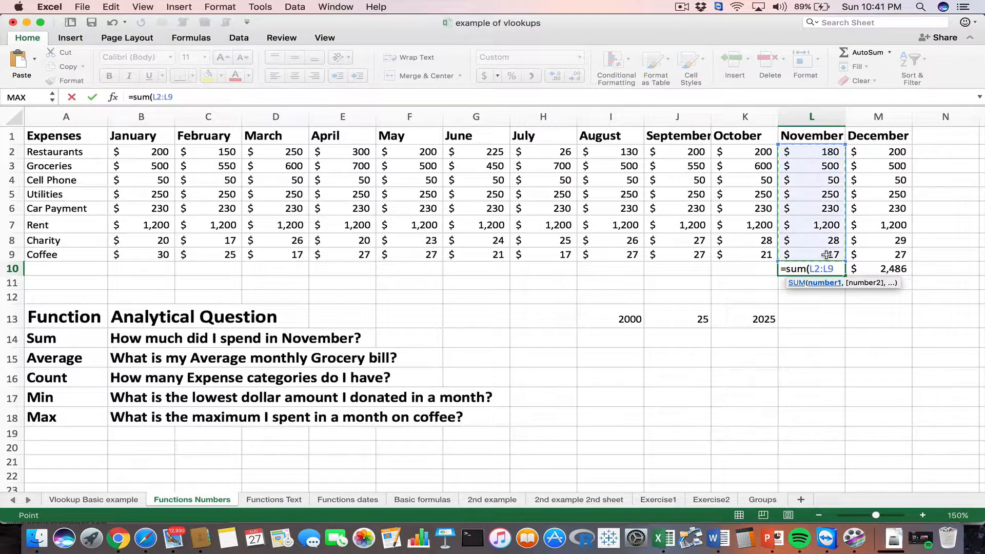
click(173, 97)
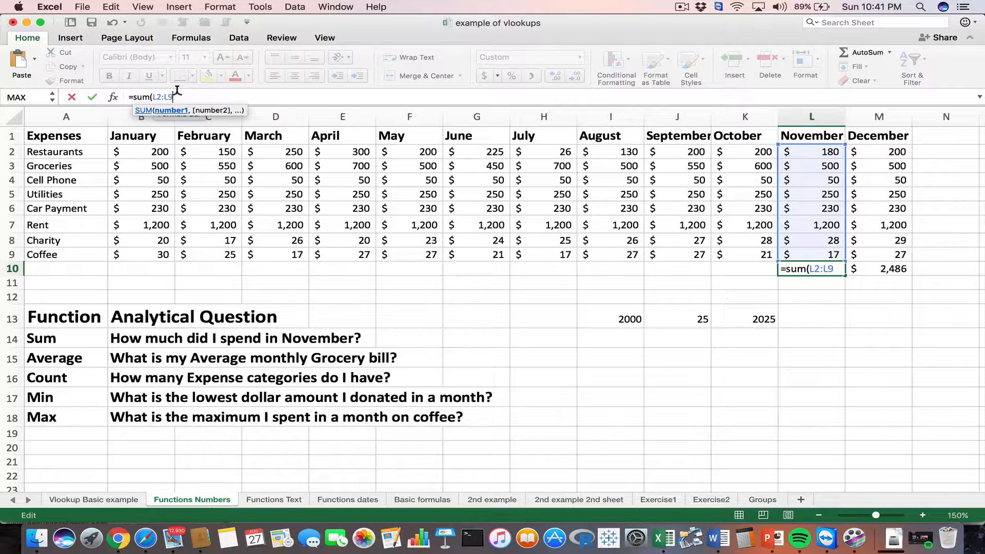
text())
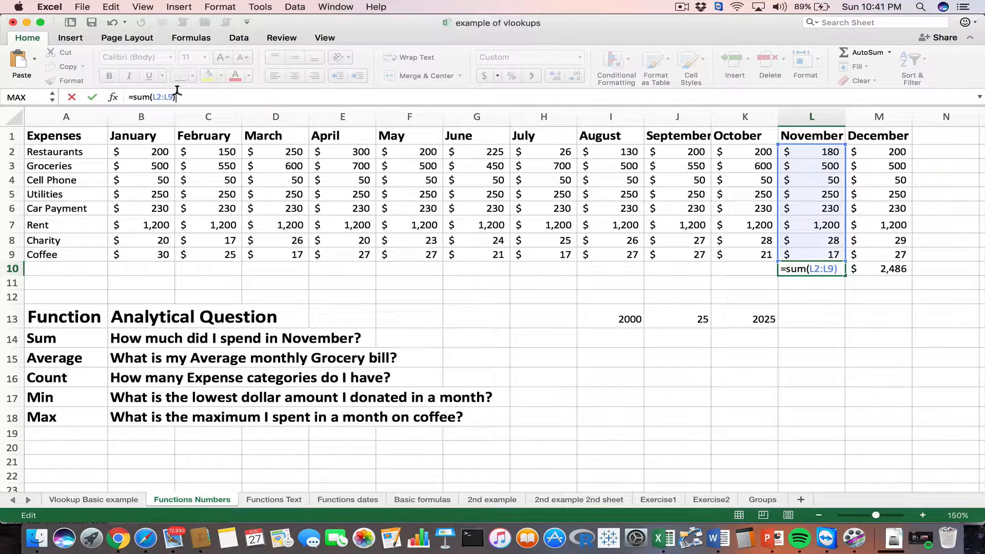
key(Return)
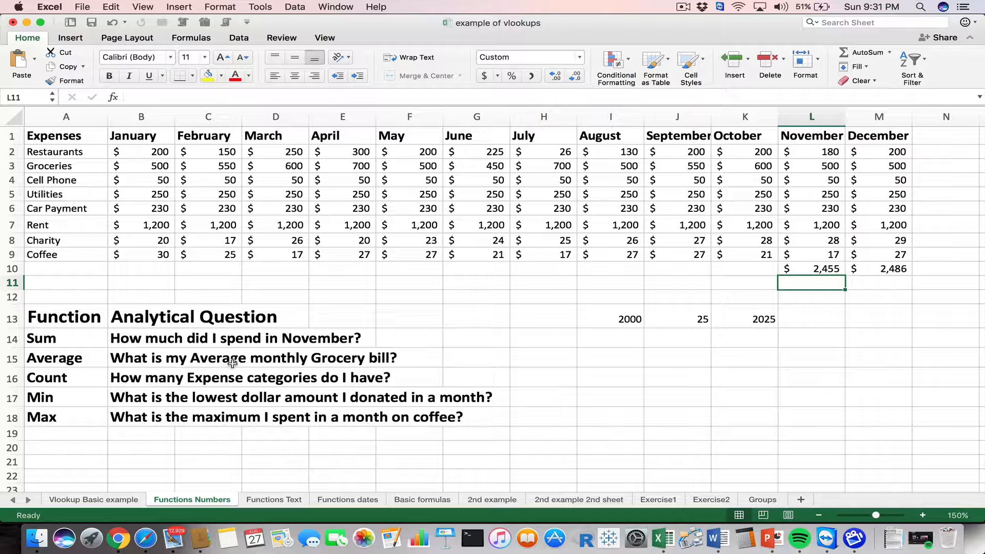
Step: Calculate the average monthly Groceries bill in cell N3 with the AVERAGE function over B3:M3
click(4, 166)
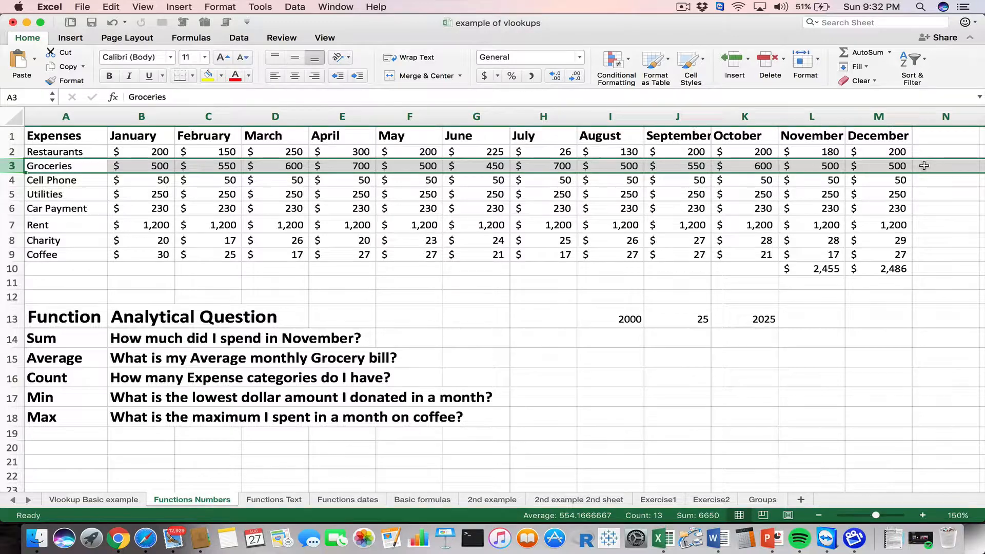
click(924, 166)
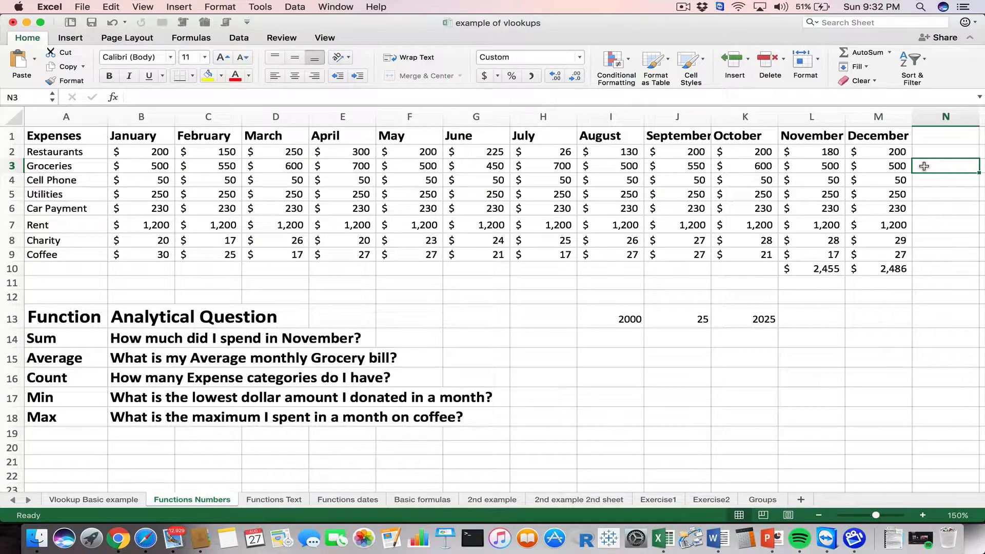
text(=A)
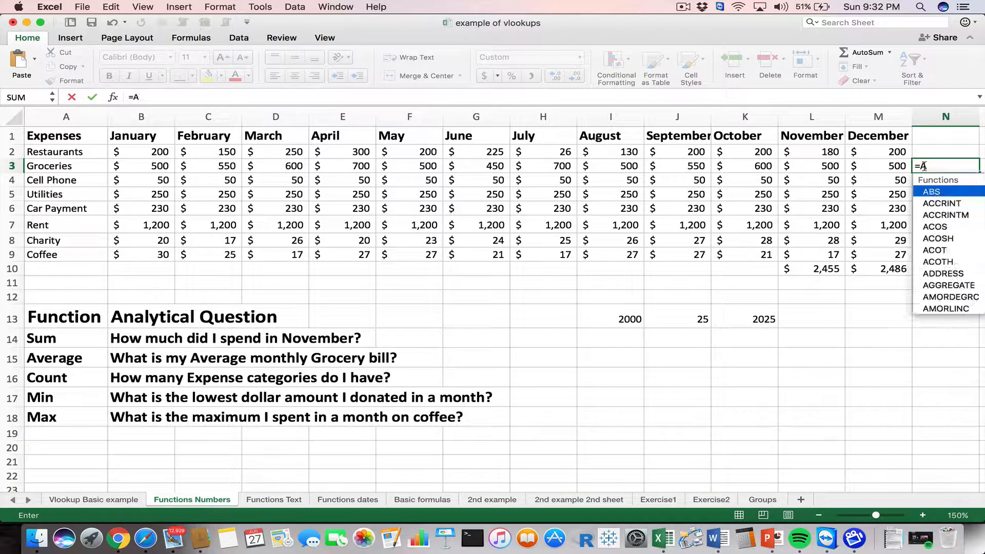
text(Ver)
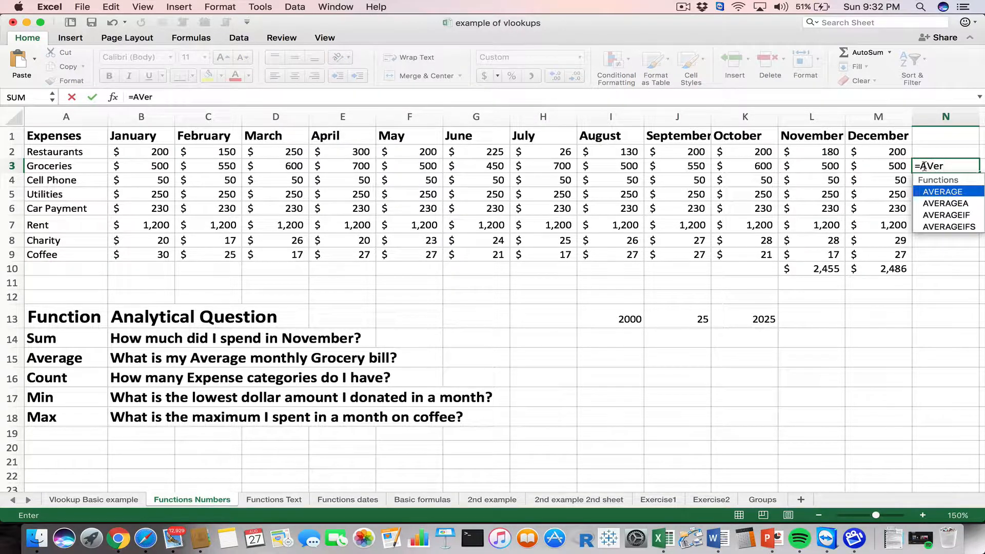
double_click(941, 190)
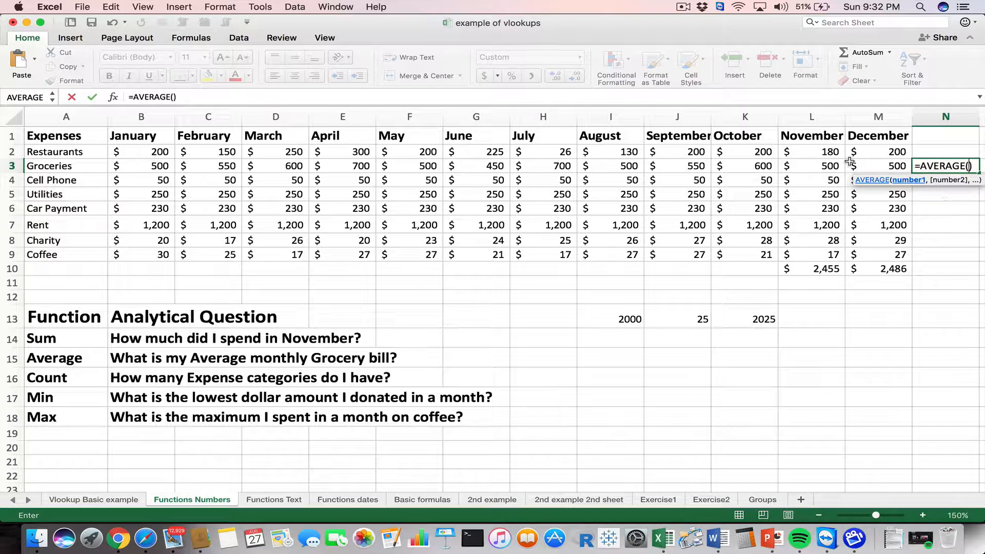
click(148, 167)
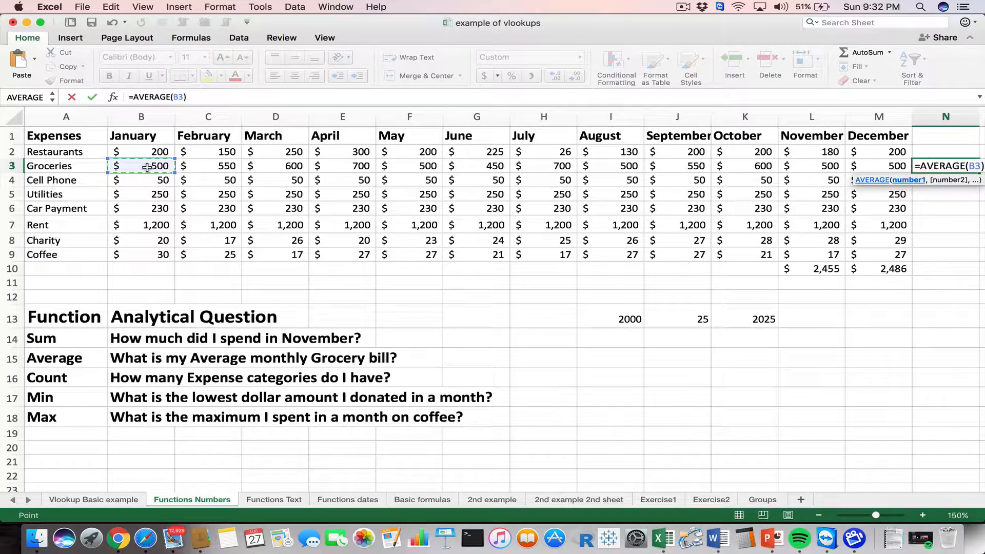
shift+click(876, 165)
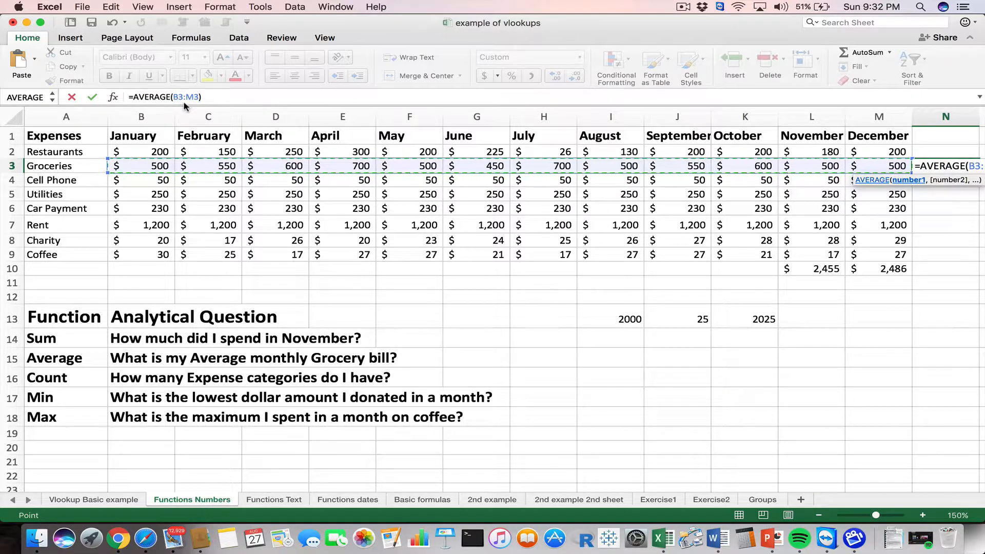
key(Return)
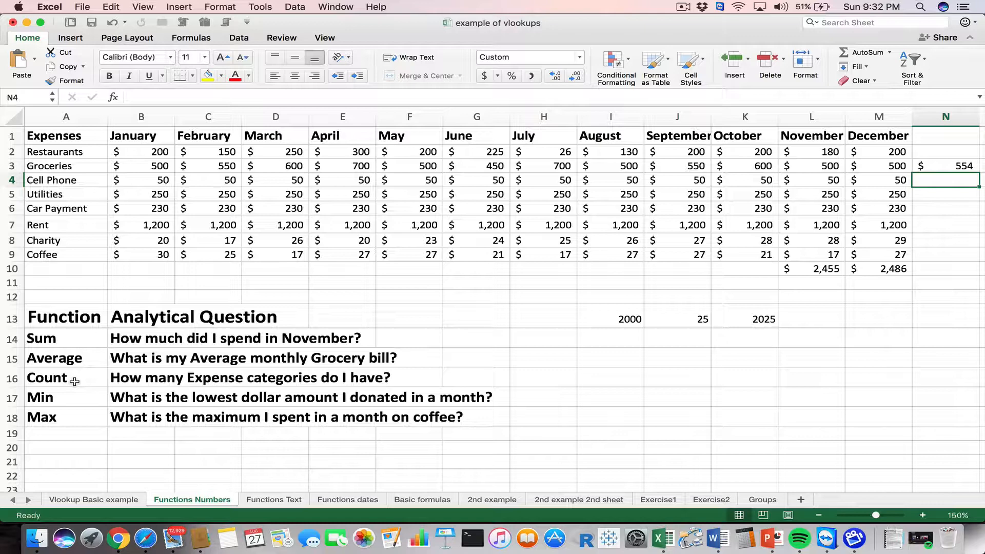
Step: Count the expense categories in cell B10 with the COUNT function over the January amounts B2:B9
click(131, 266)
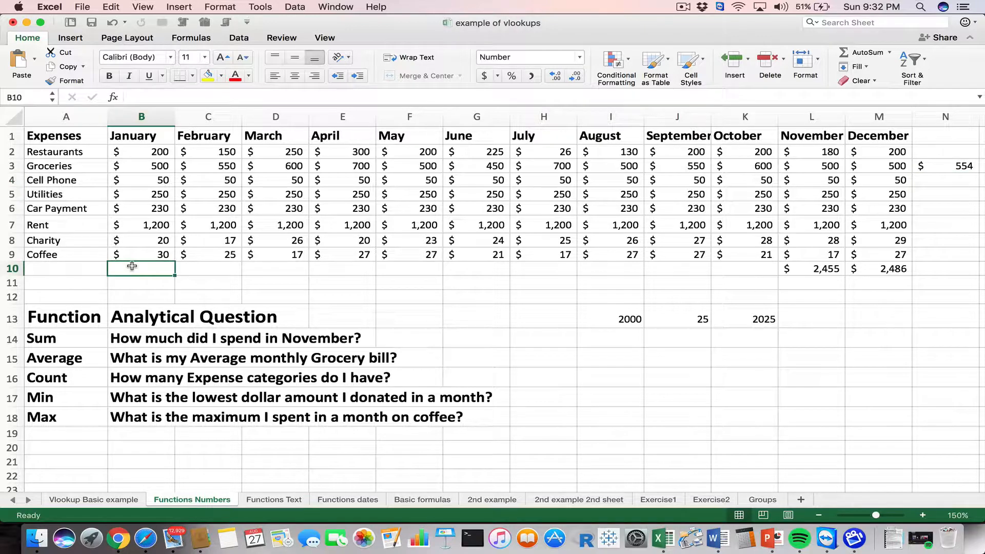
double_click(132, 265)
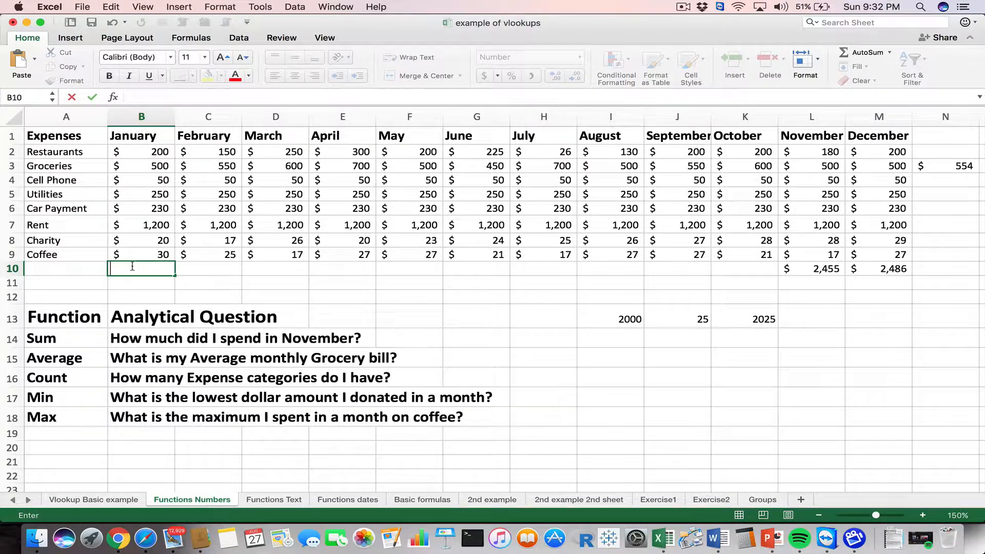
text(=count)
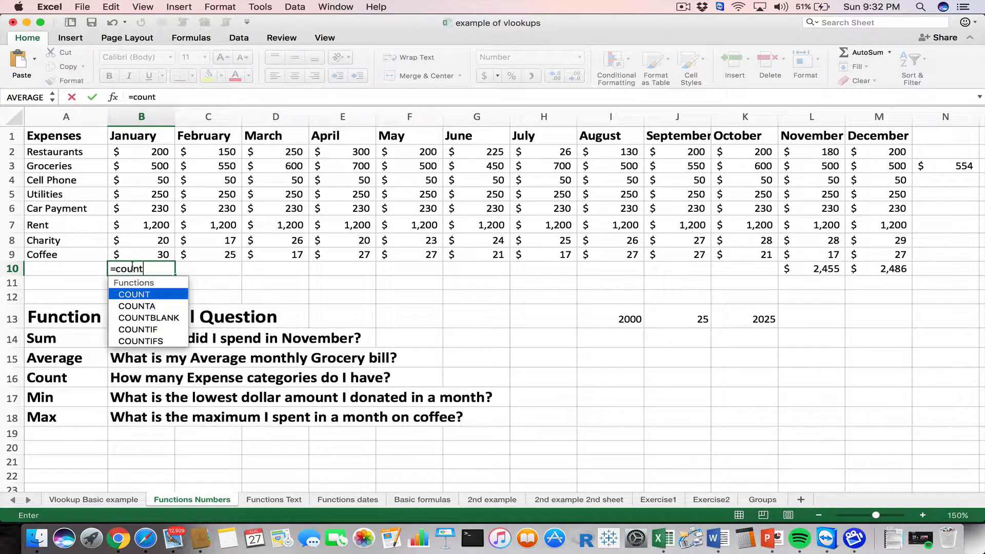
text(()
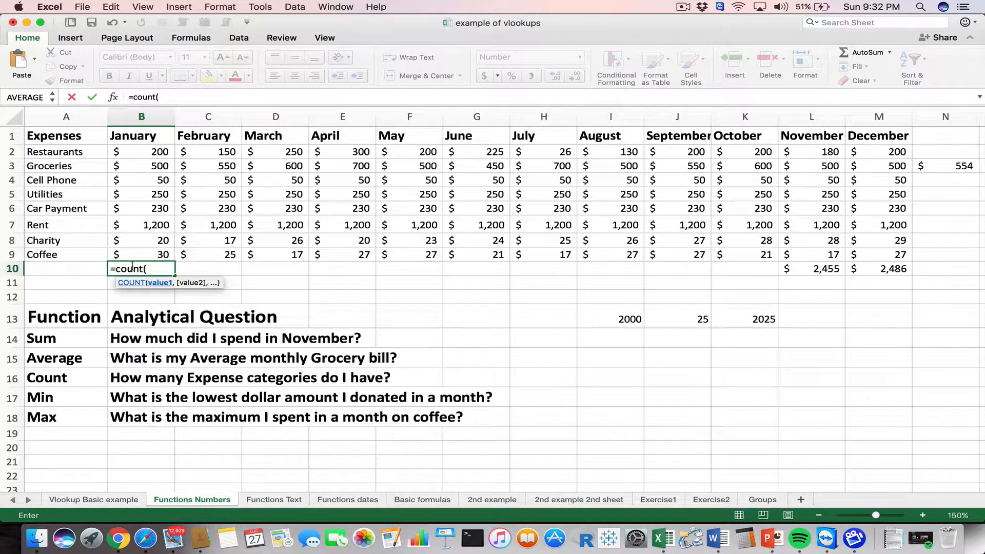
click(155, 152)
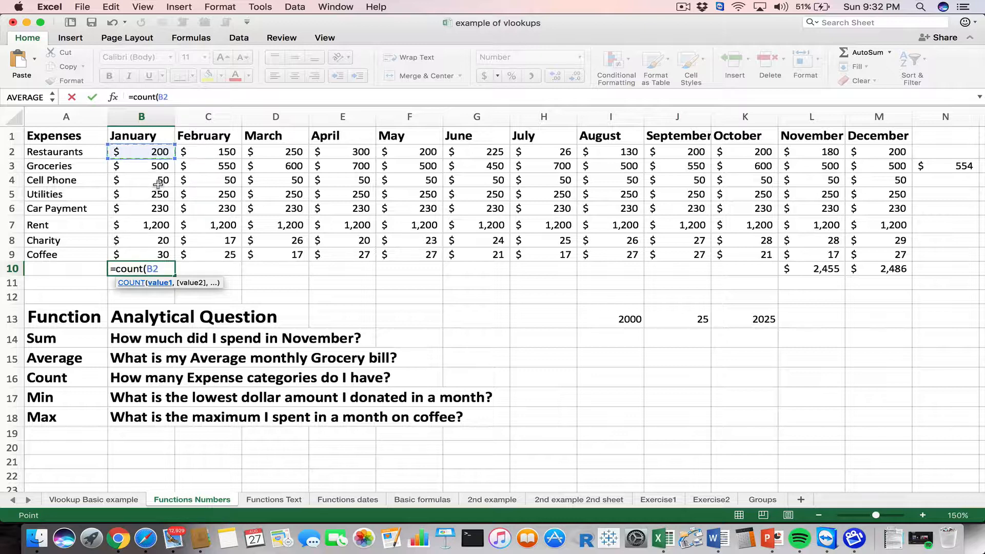
shift+click(157, 253)
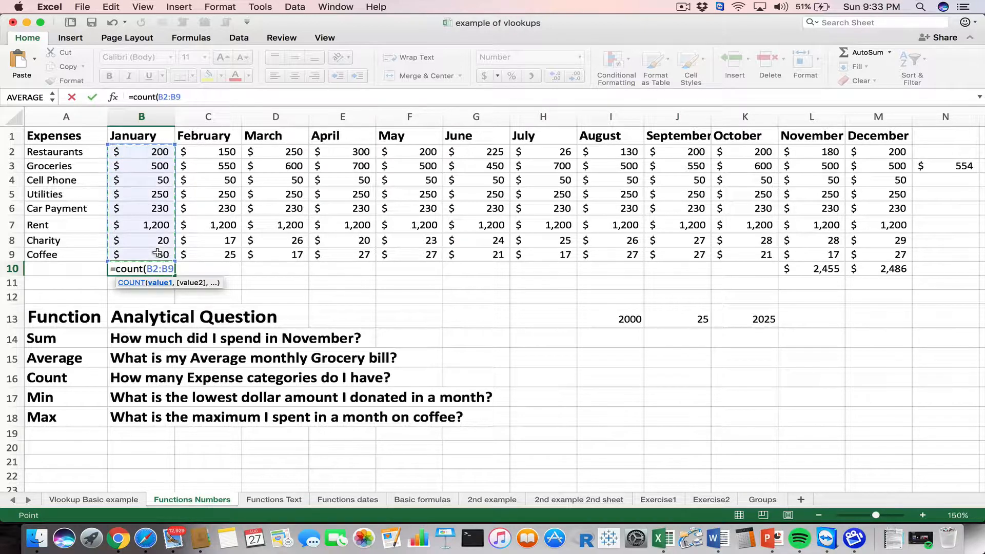
text())
key(Return)
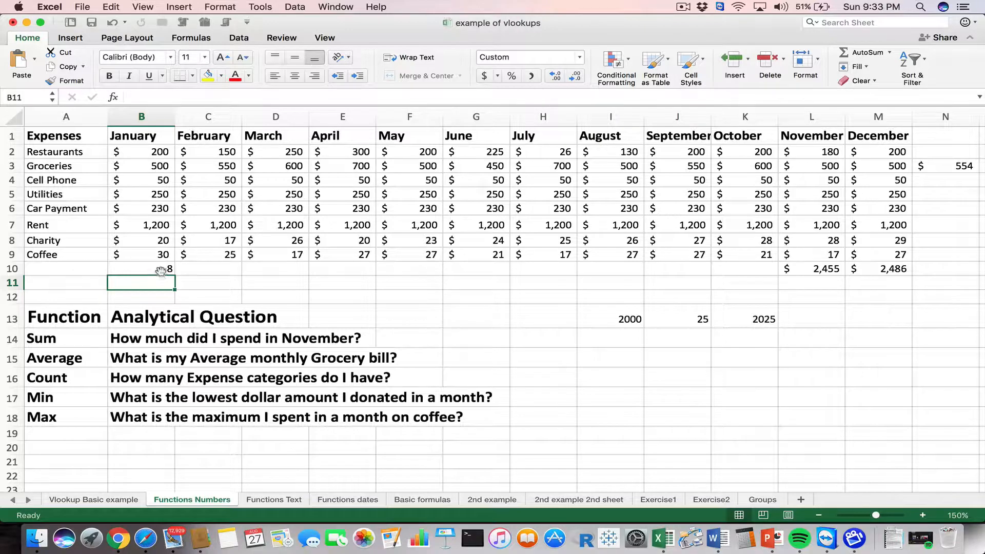
click(160, 271)
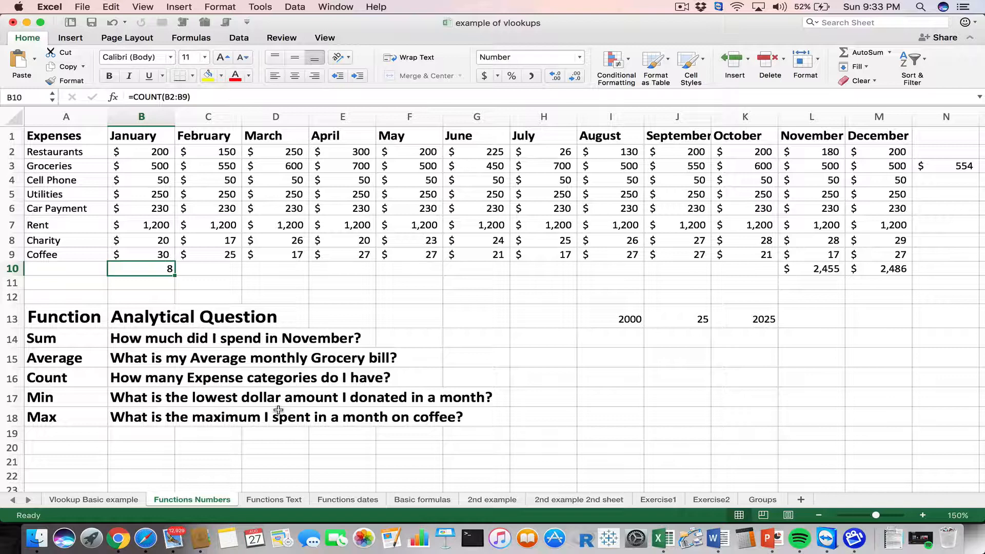
Step: Find the lowest monthly Charity donation in cell N8 with the MIN function over B8:M8
click(7, 241)
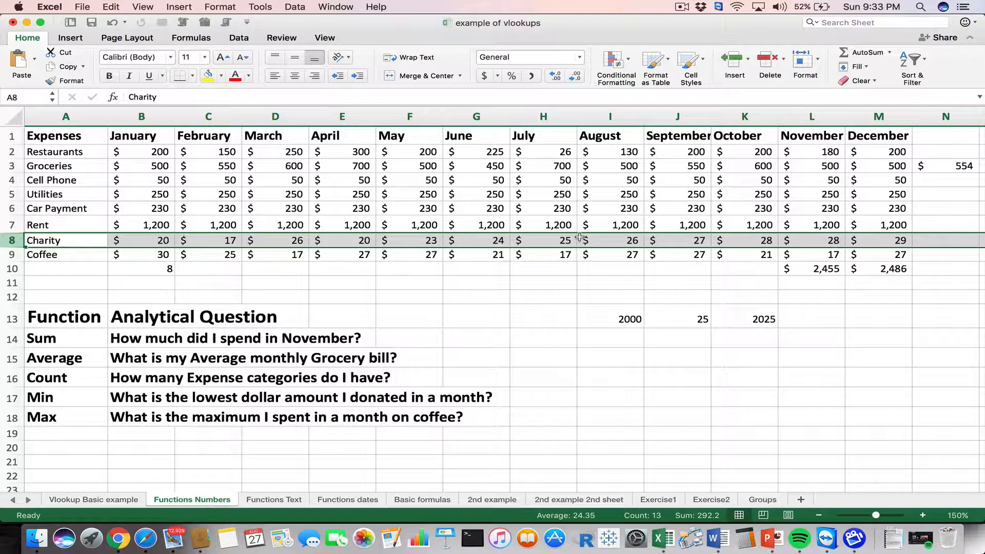
click(942, 241)
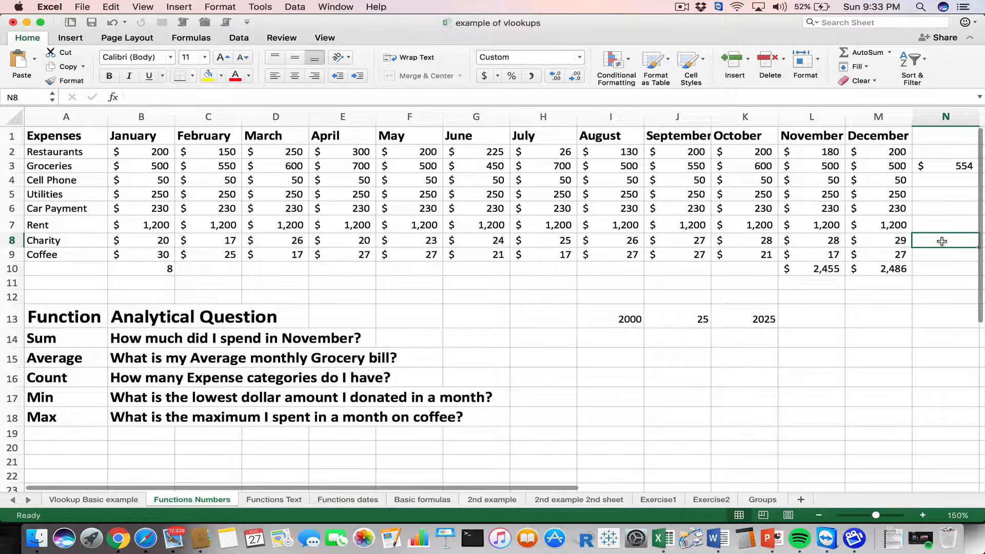
text(=)
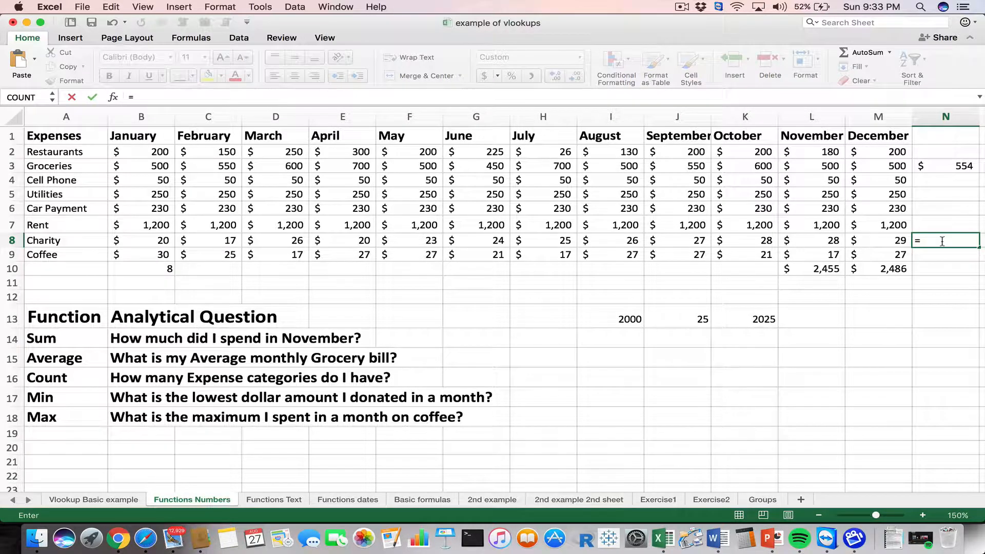
text(min)
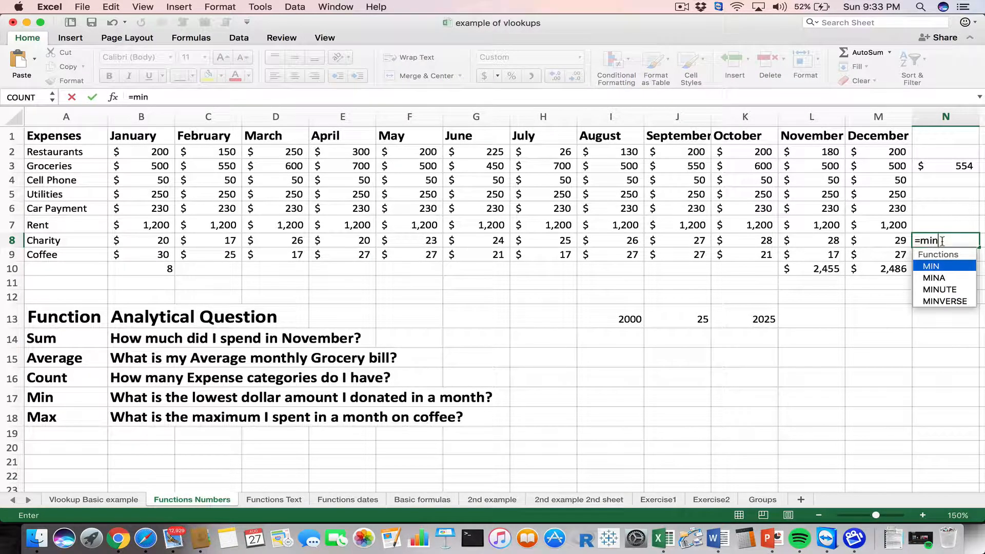
text(()
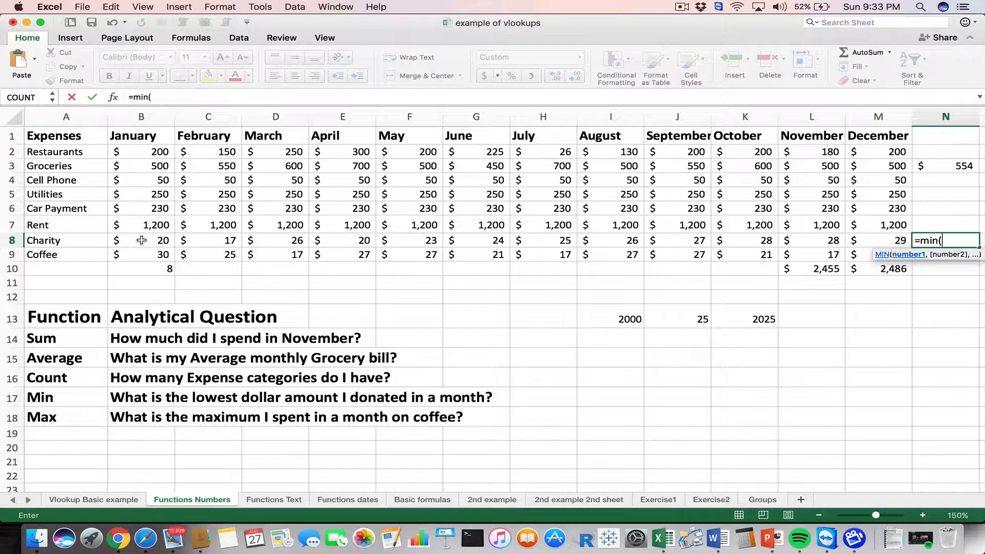
click(141, 240)
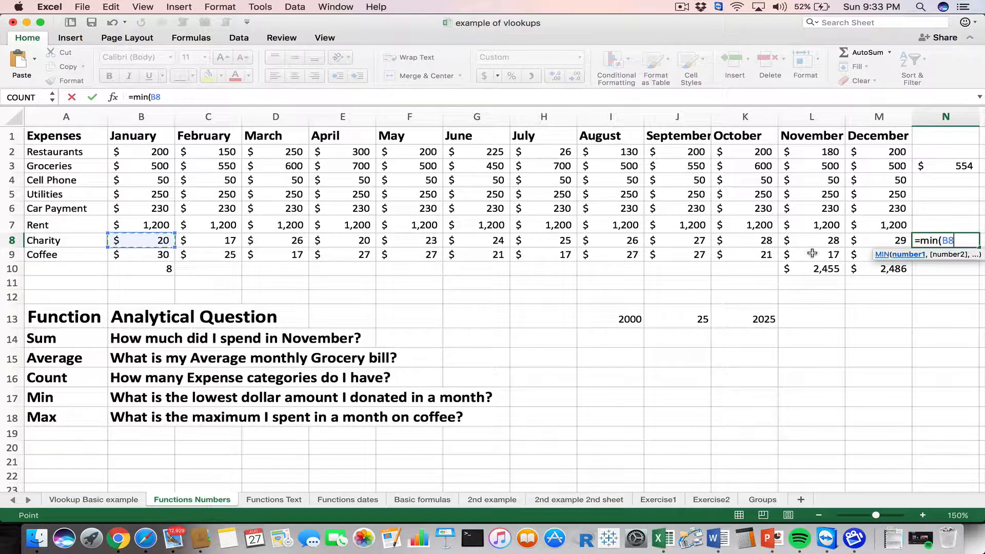
shift+click(880, 241)
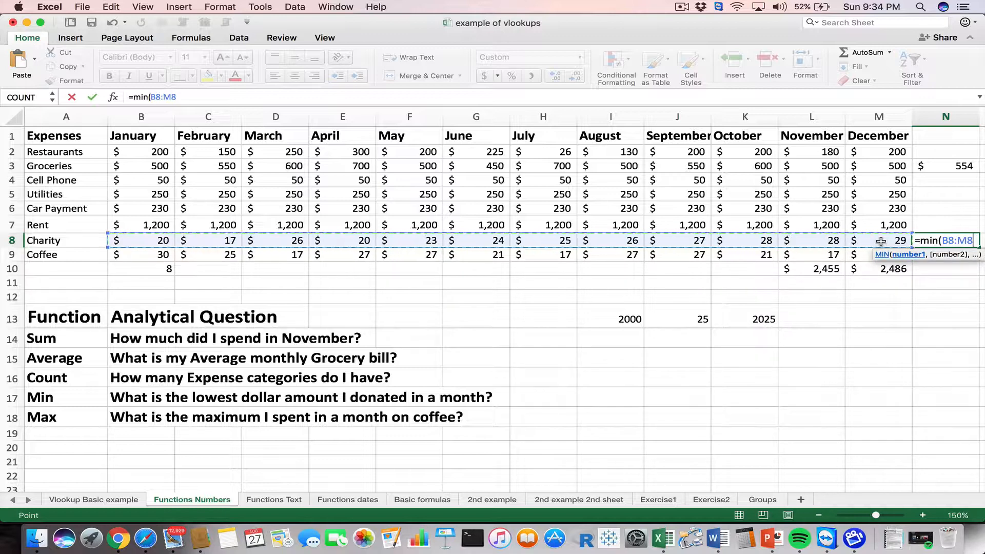
text())
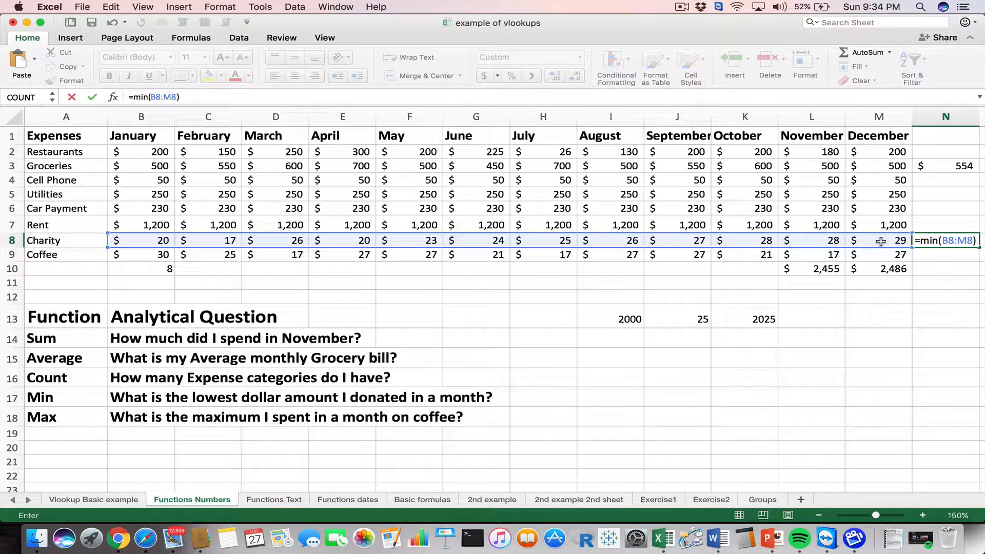
key(Return)
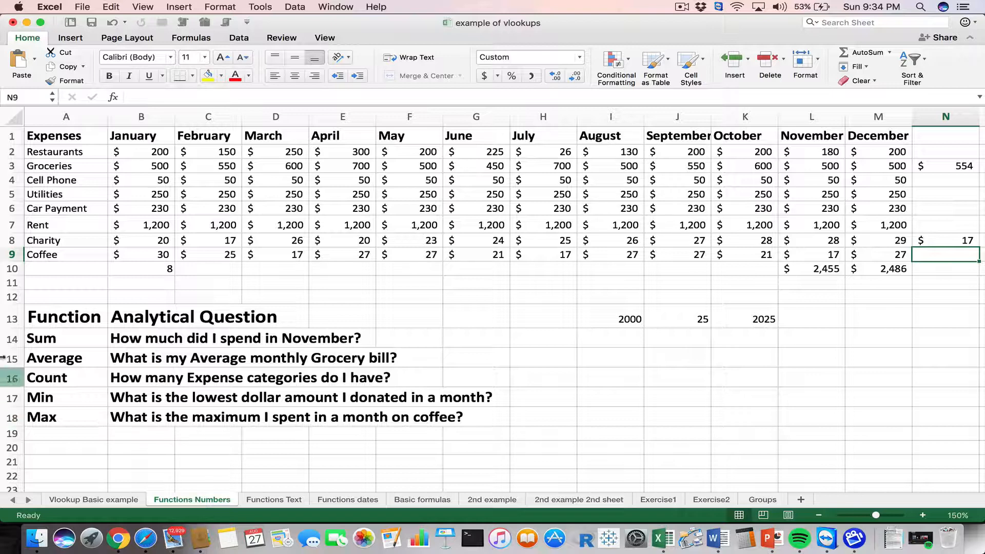
Step: Find the highest monthly Coffee expense in cell N9 with the MAX function over B9:M9
click(9, 255)
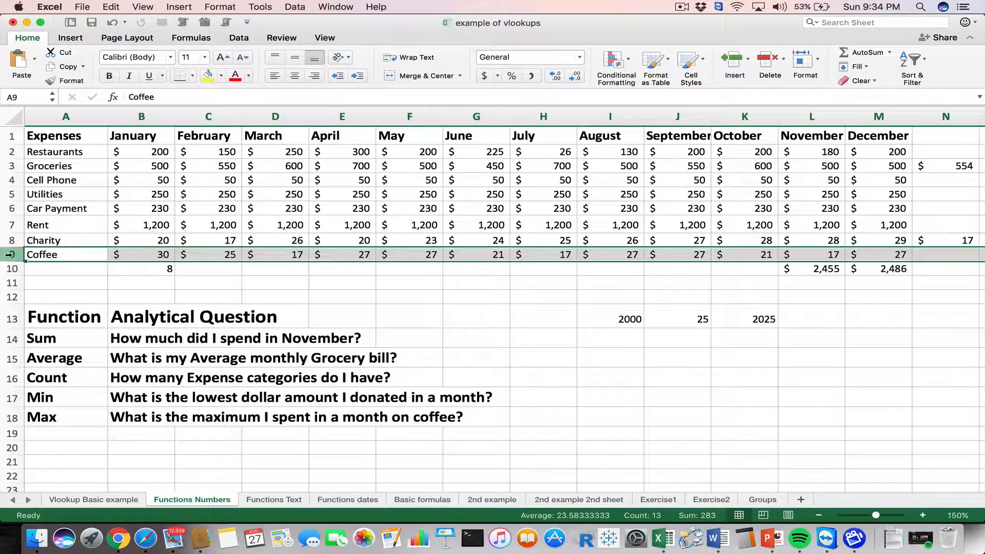
click(946, 254)
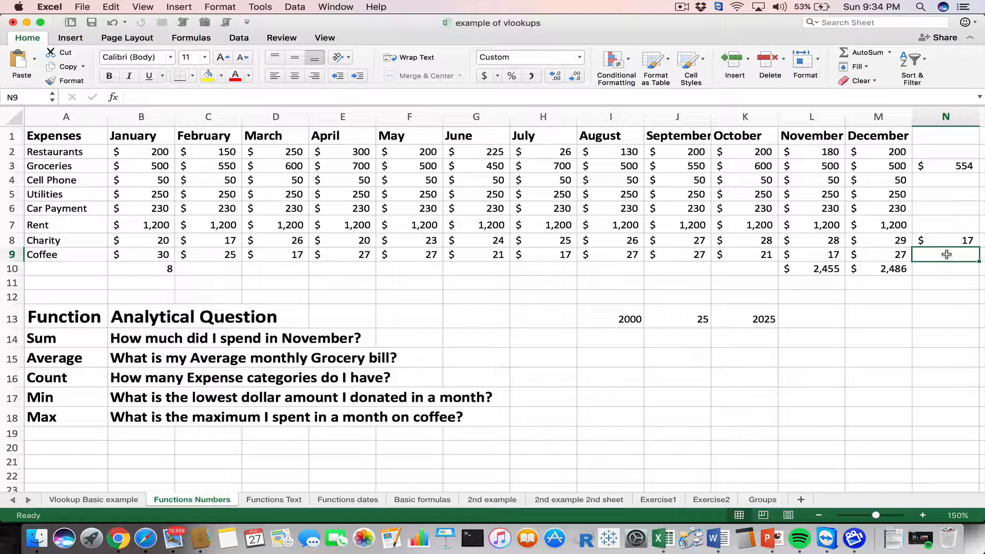
text(=)
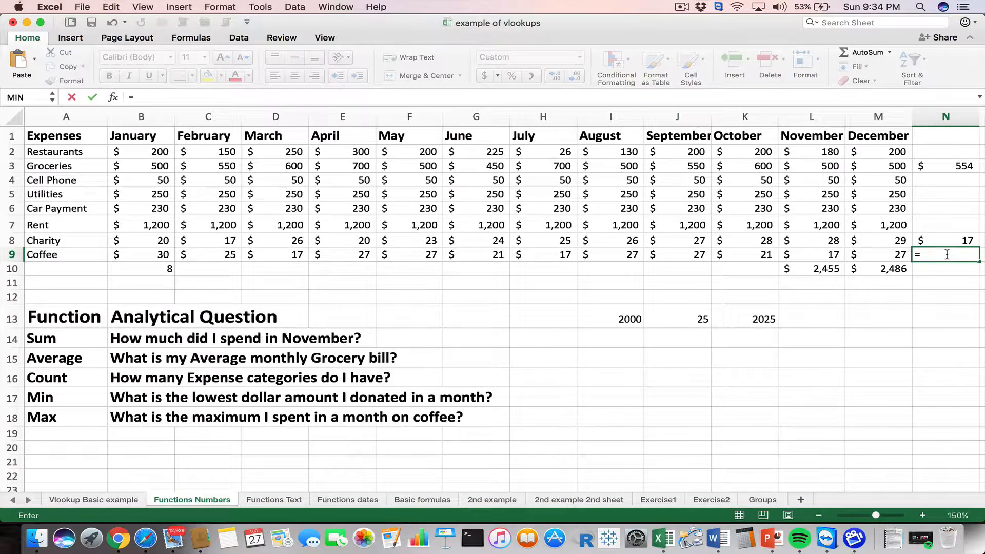
text(max)
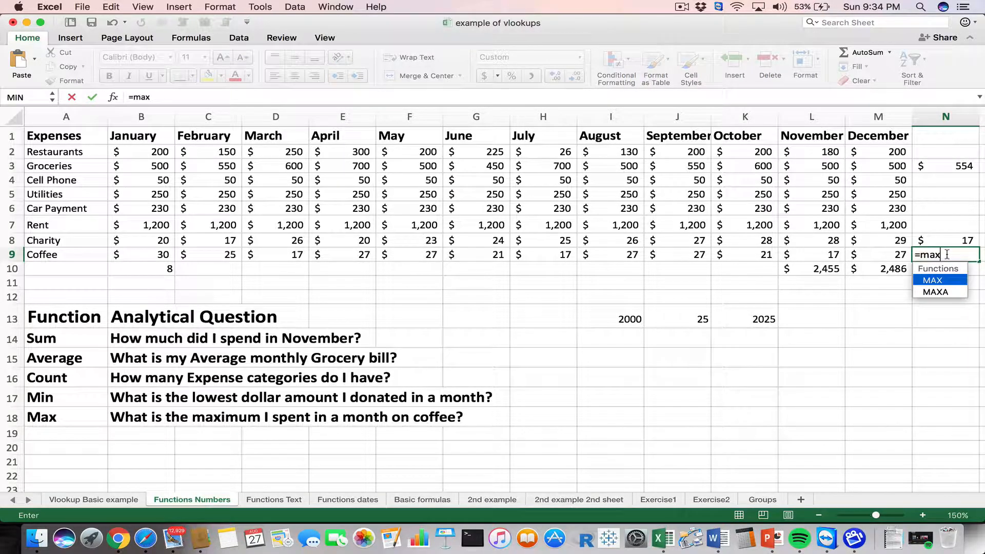
text(()
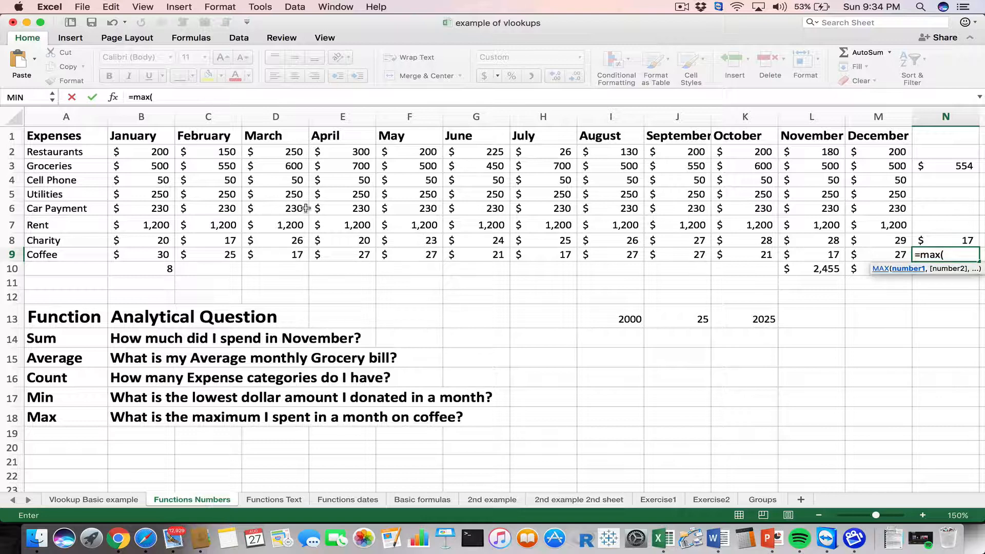
click(141, 255)
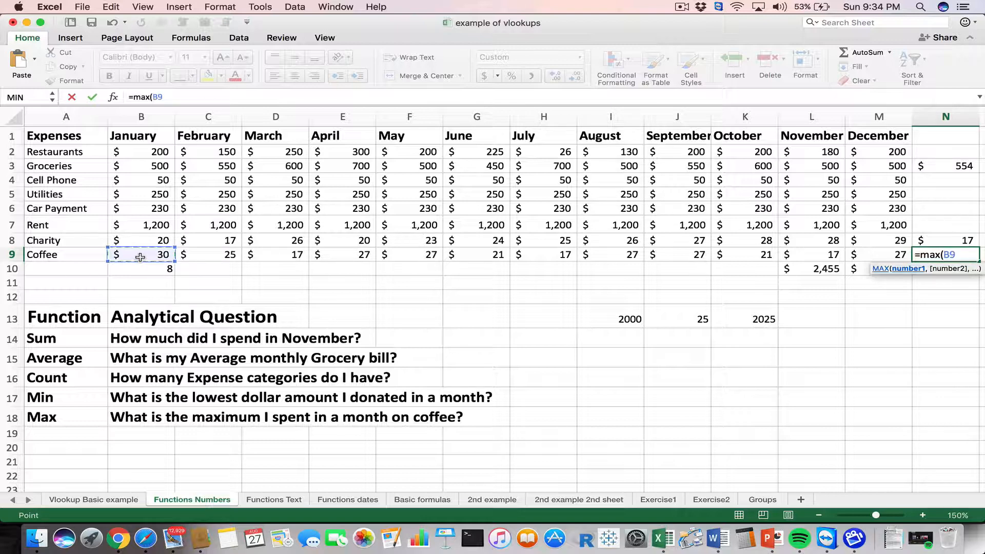
shift+click(878, 254)
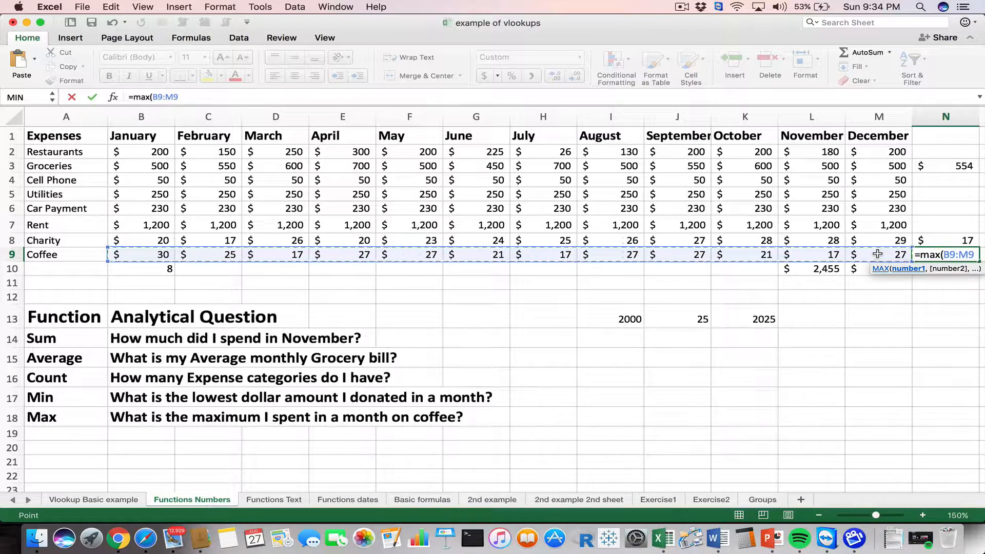
text())
key(Return)
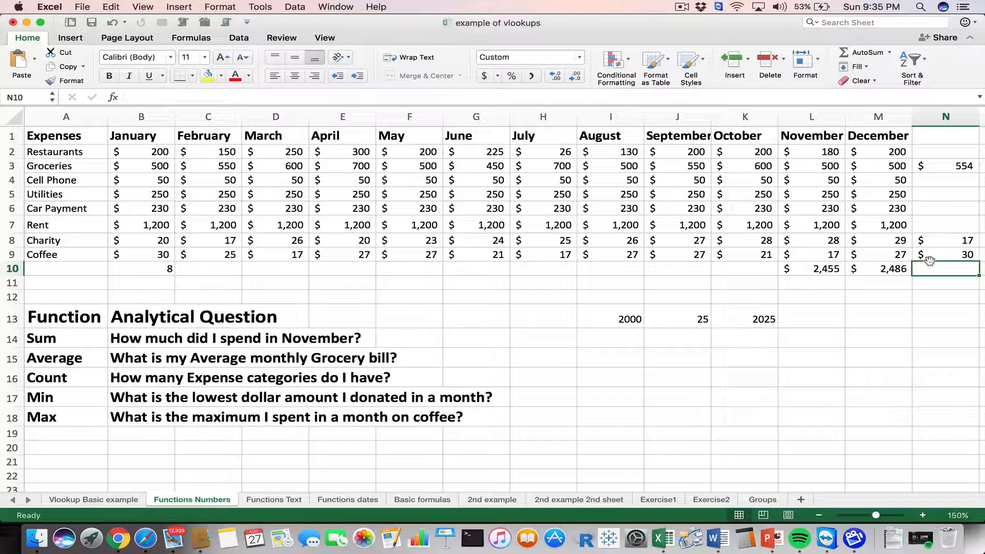
click(152, 255)
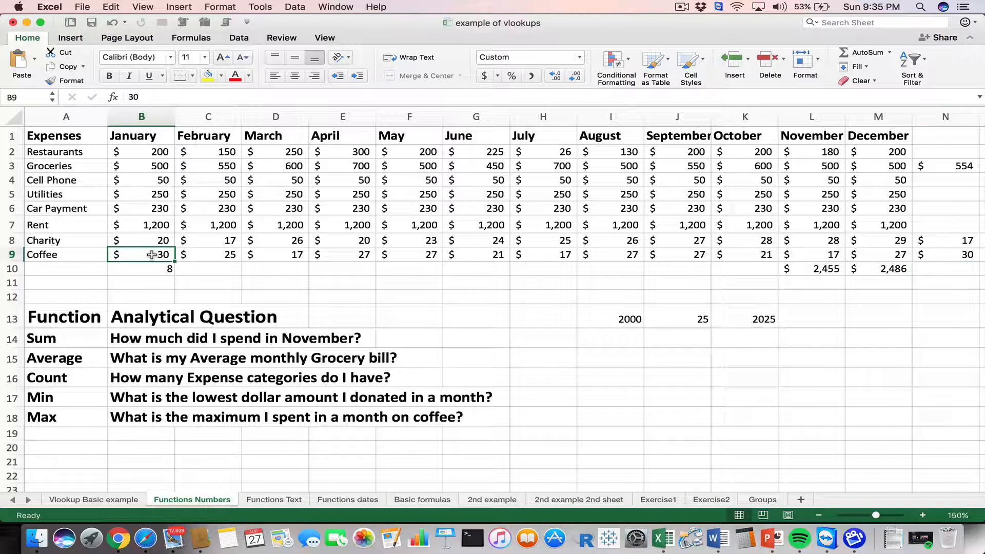